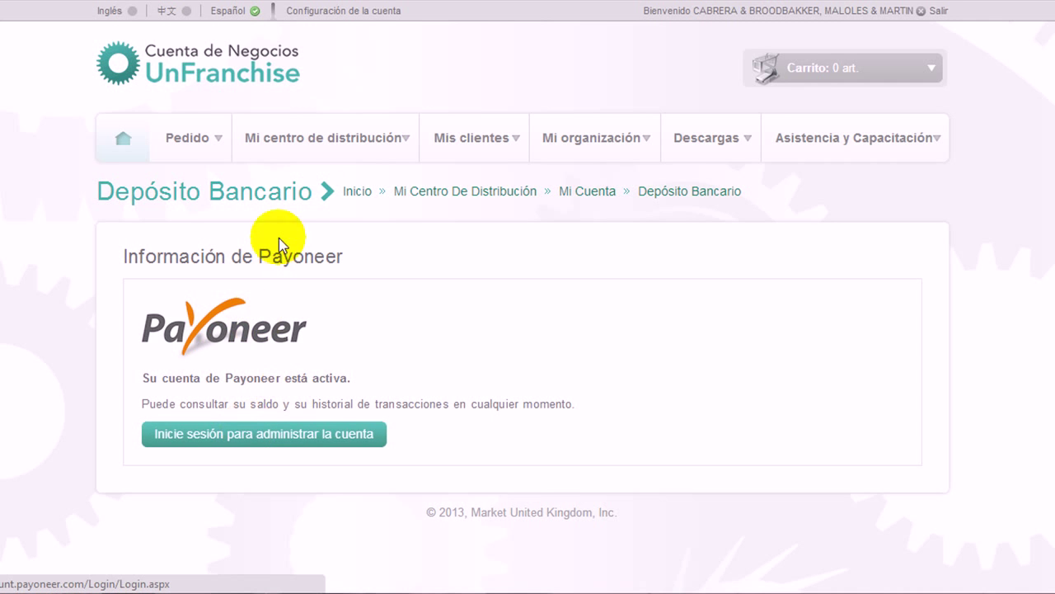
Step: Open the Compra por Transferencia order form and examine the Fecha C line among the monthly dates
{"action": "mouse_move", "coordinate": [186, 142]}
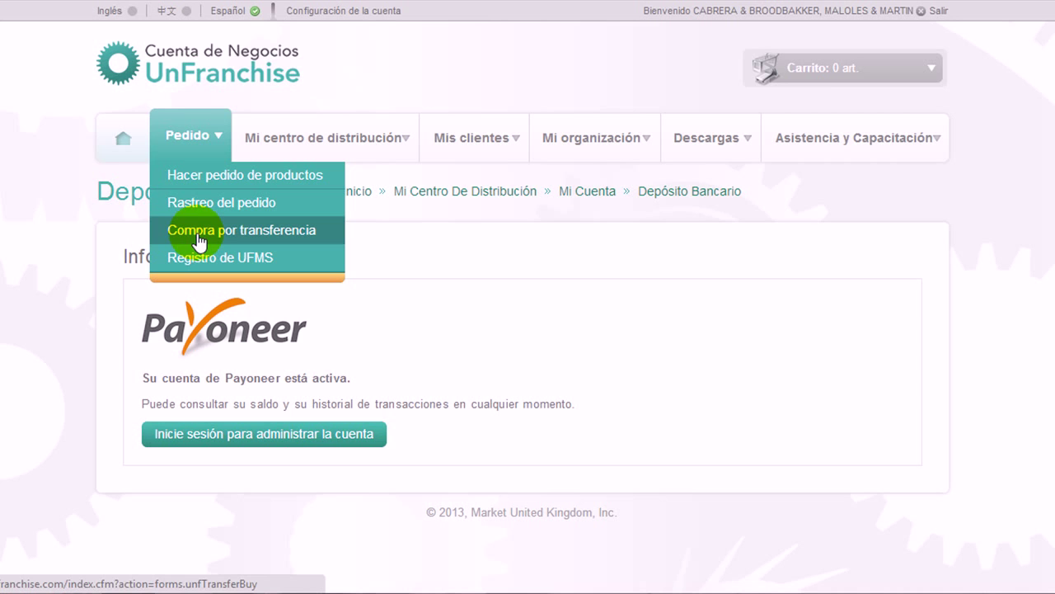
{"action": "left_click", "coordinate": [199, 239]}
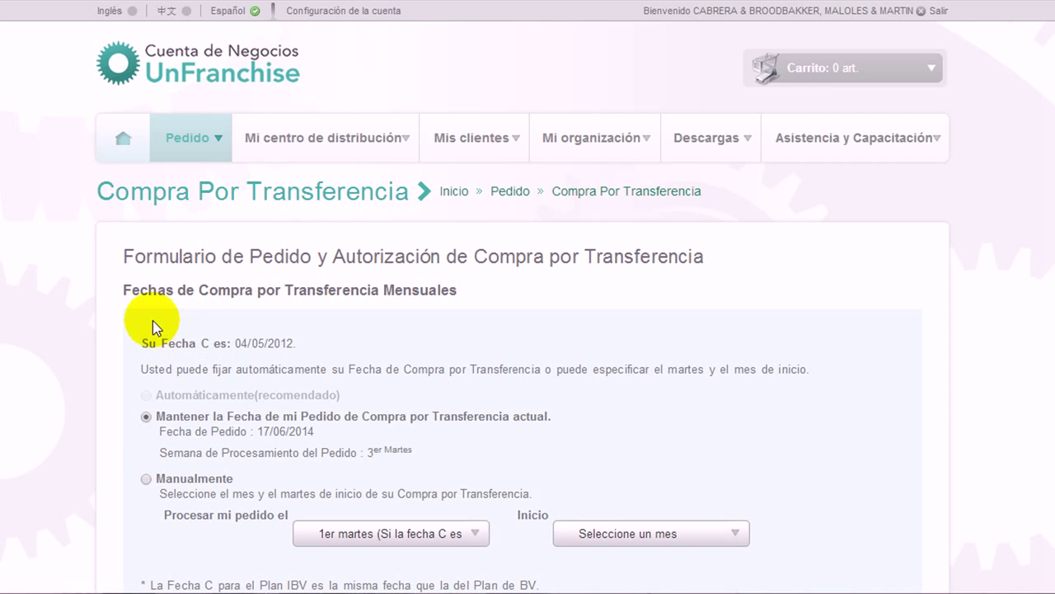
{"action": "scroll", "coordinate": [153, 318], "scroll_direction": "down", "scroll_amount": 2}
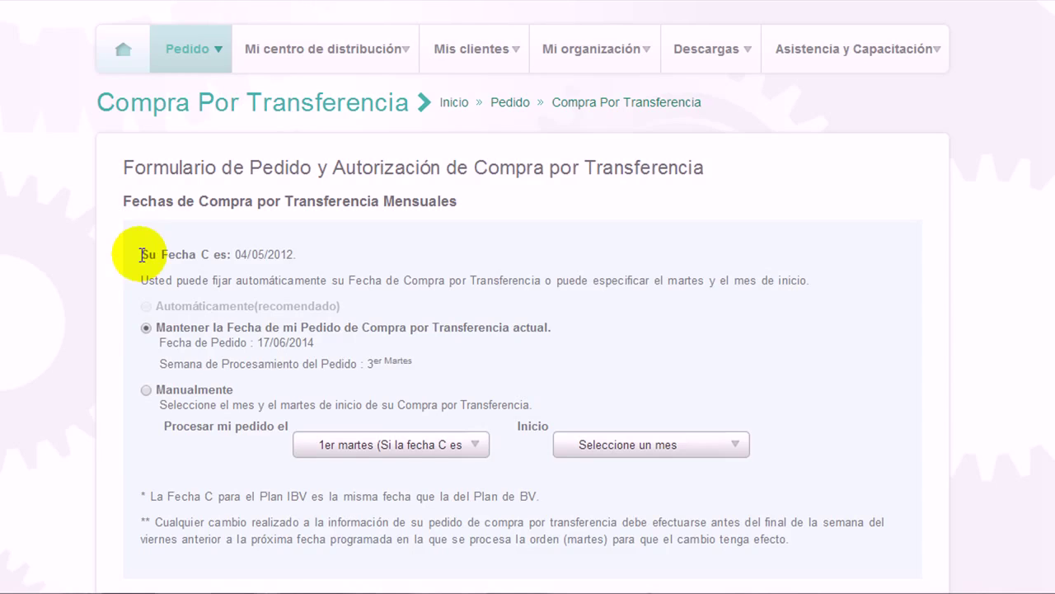
{"action": "left_click_drag", "start_coordinate": [142, 254], "coordinate": [312, 263]}
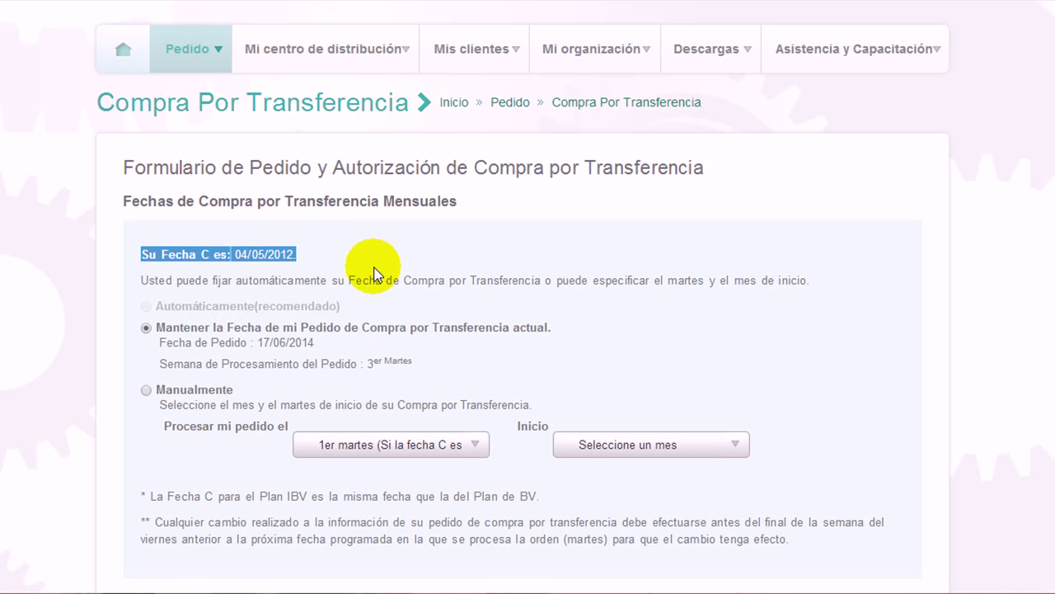
{"action": "left_click", "coordinate": [376, 311]}
Step: Look through the form's placement, add-product and search sections and its list of ordered products
{"action": "scroll", "coordinate": [379, 314], "scroll_direction": "down", "scroll_amount": 3}
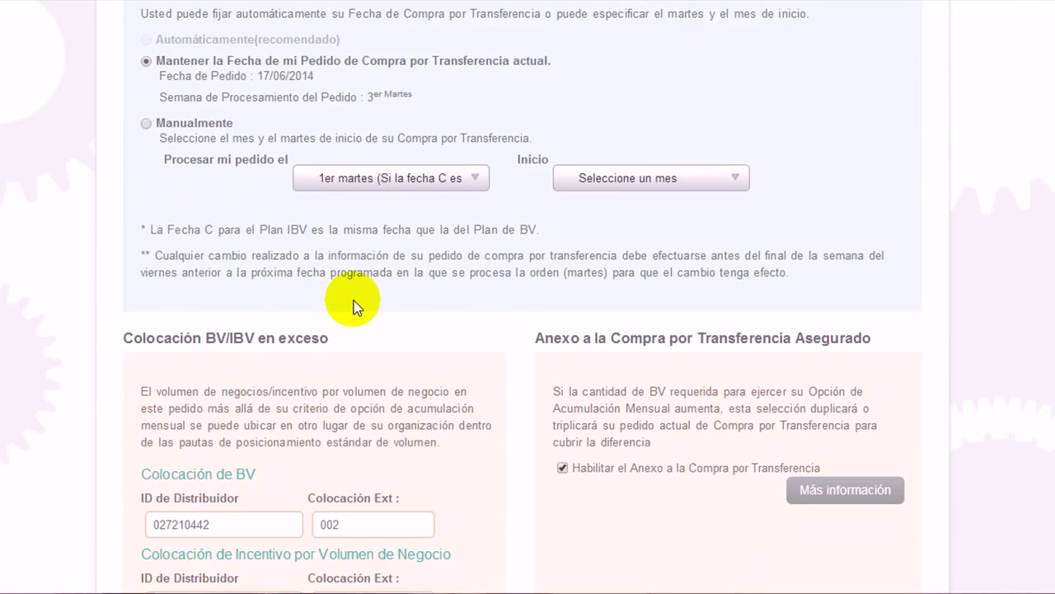
{"action": "scroll", "coordinate": [348, 305], "scroll_direction": "down", "scroll_amount": 6}
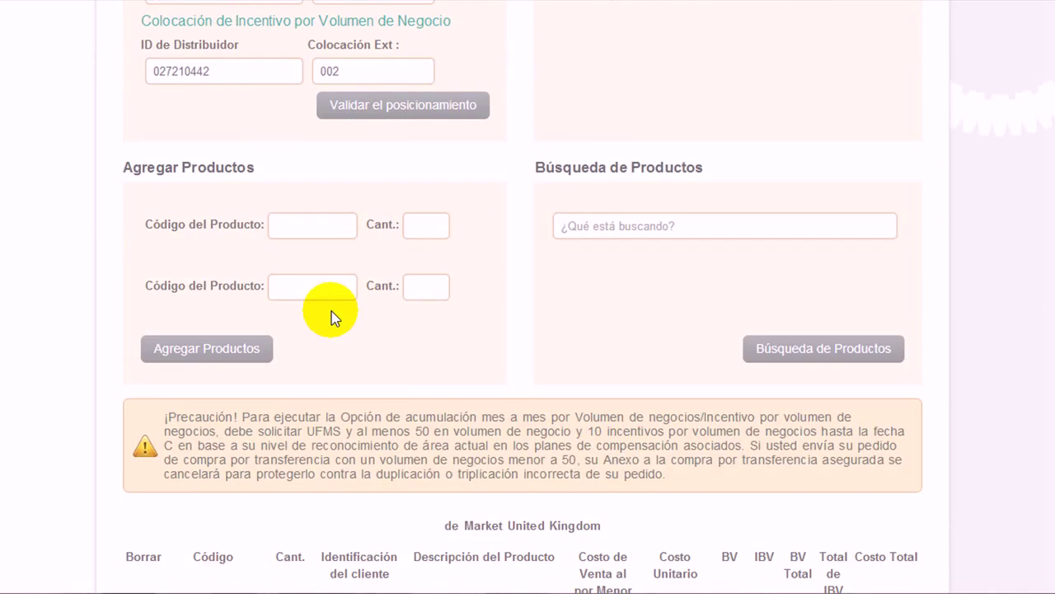
{"action": "scroll", "coordinate": [331, 311], "scroll_direction": "down", "scroll_amount": 3}
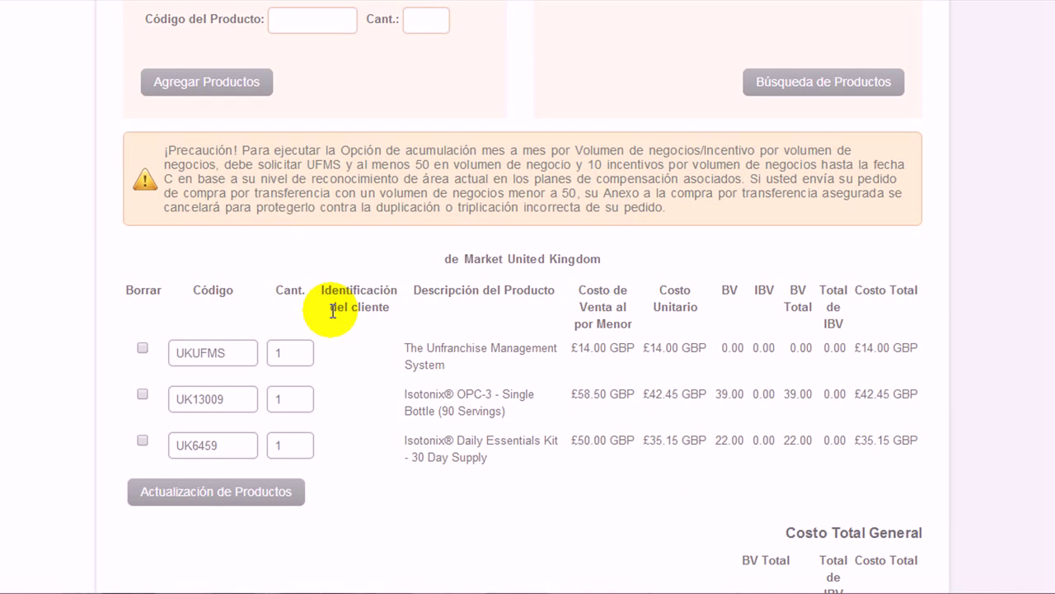
{"action": "scroll", "coordinate": [306, 239], "scroll_direction": "up", "scroll_amount": 4}
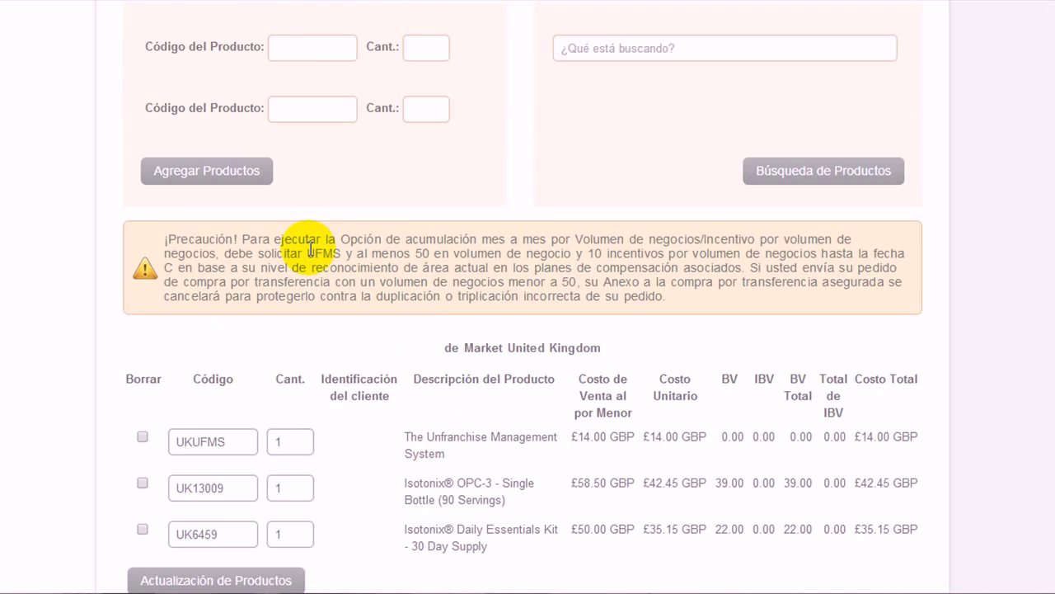
{"action": "scroll", "coordinate": [276, 140], "scroll_direction": "up", "scroll_amount": 2}
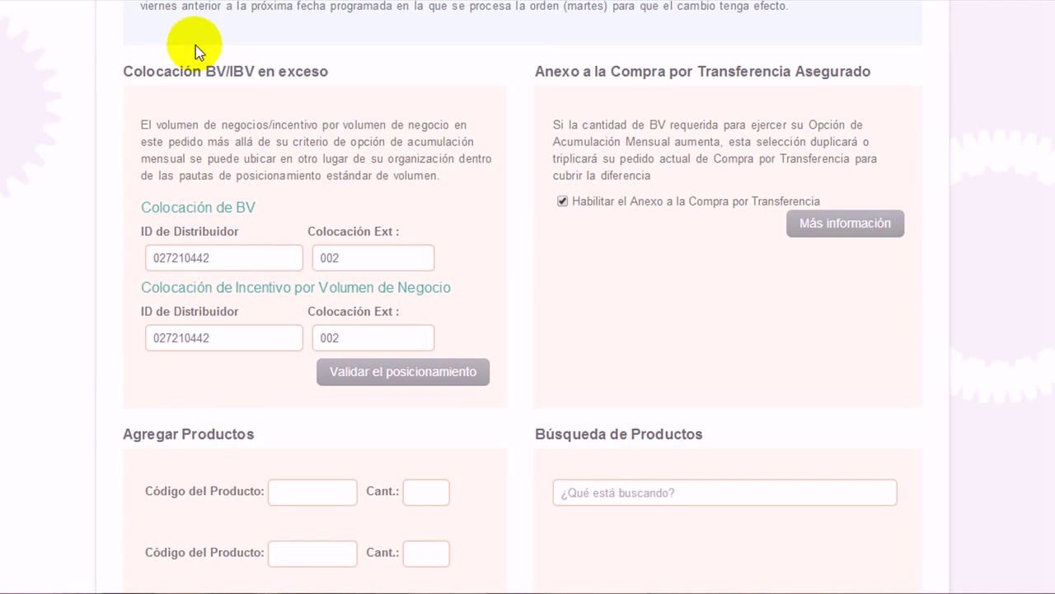
Step: Examine the Colocación BV/IBV en exceso section, including the distributor ID and extension fields for BV placement
{"action": "left_click_drag", "start_coordinate": [124, 71], "coordinate": [321, 96]}
{"action": "left_click", "coordinate": [322, 93]}
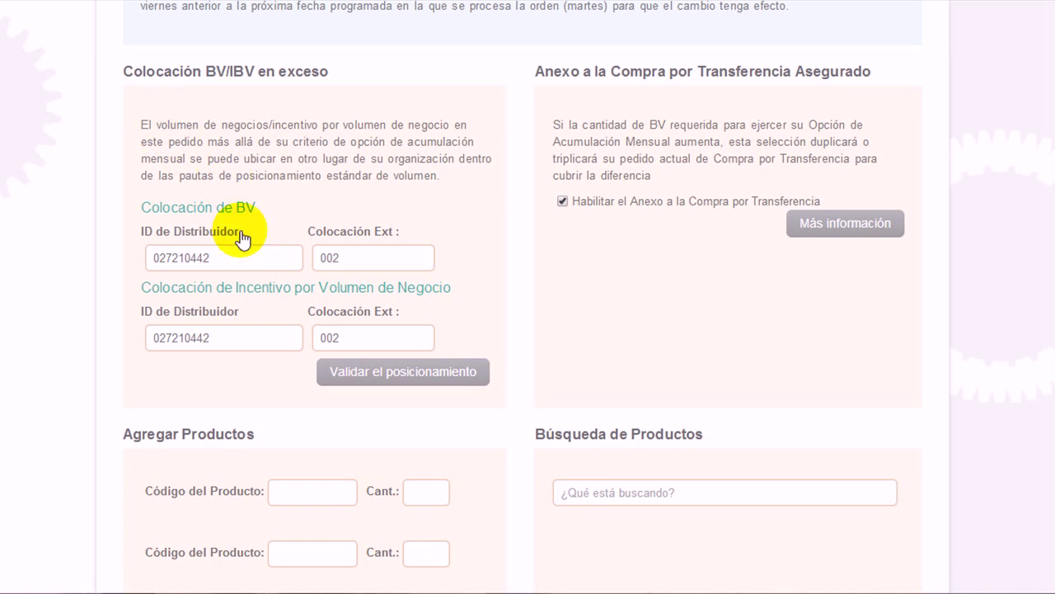
{"action": "left_click_drag", "start_coordinate": [231, 259], "coordinate": [146, 257]}
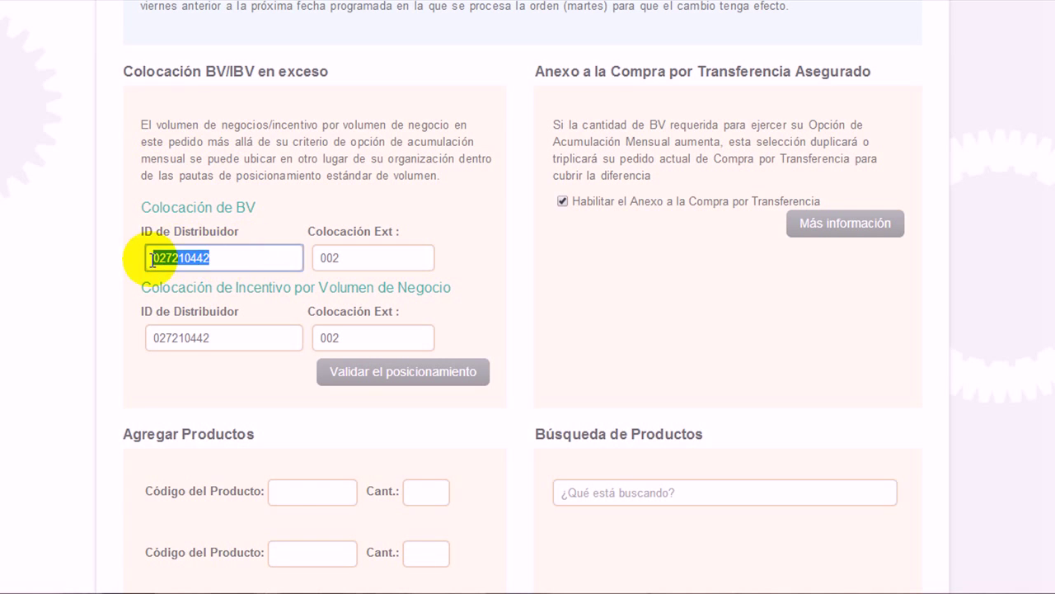
{"action": "left_click", "coordinate": [342, 250]}
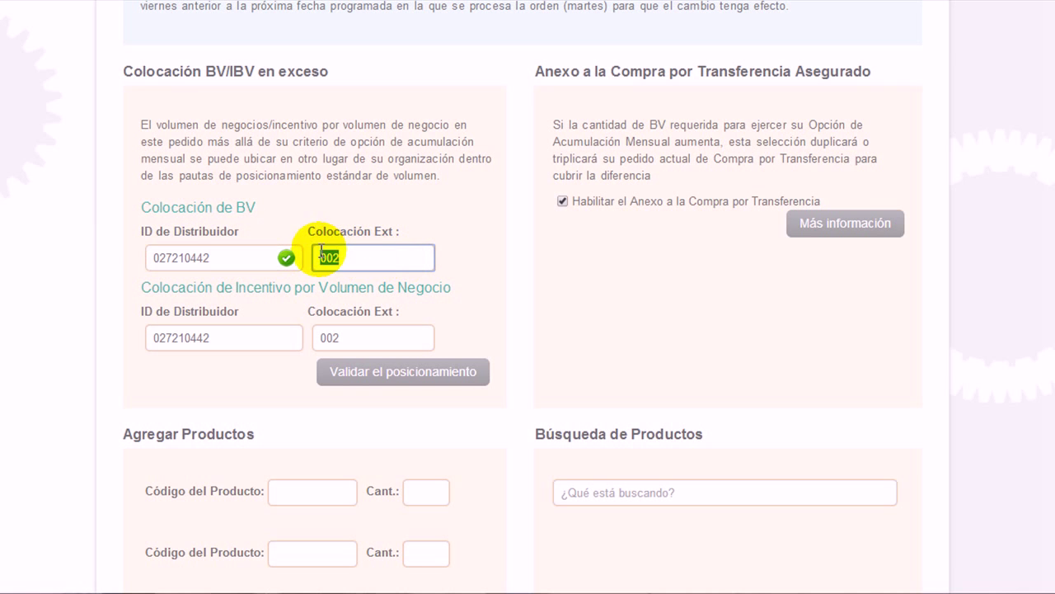
{"action": "left_click_drag", "start_coordinate": [330, 254], "coordinate": [371, 267]}
{"action": "left_click", "coordinate": [368, 262]}
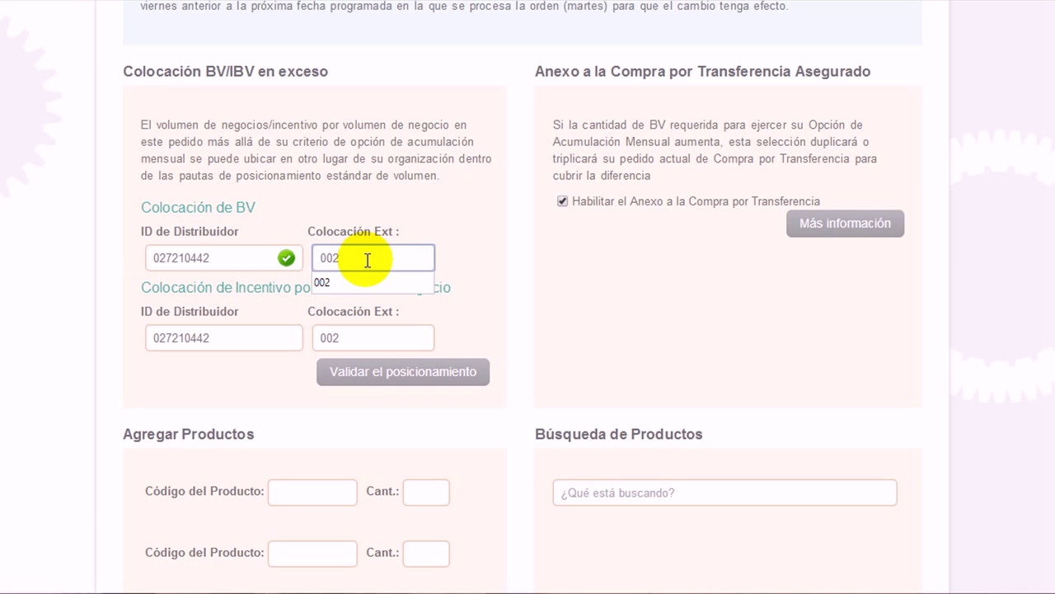
{"action": "left_click", "coordinate": [329, 164]}
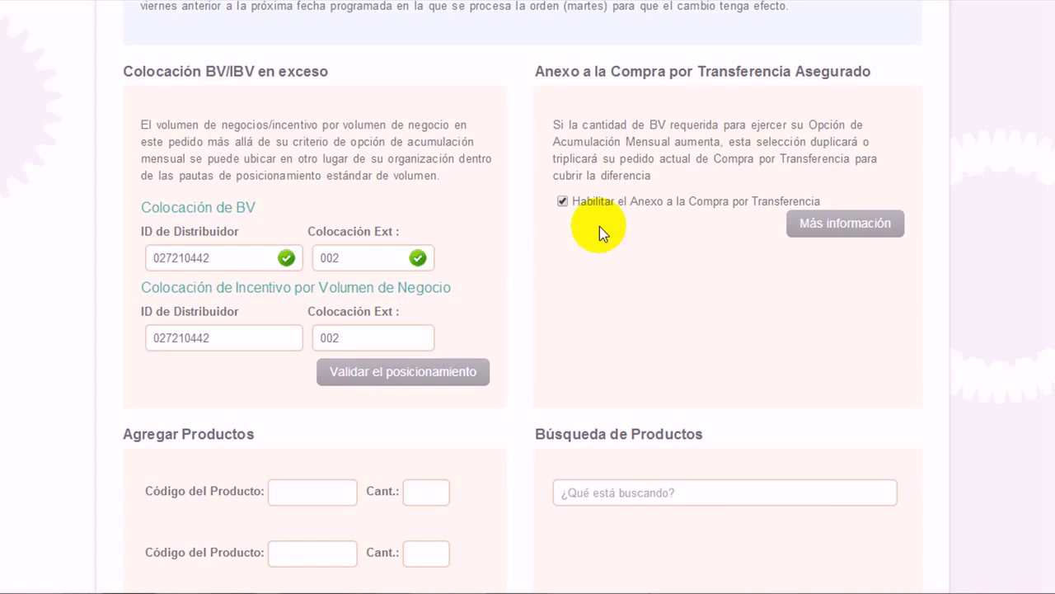
Step: Disable and re-enable the Anexo a la Compra por Transferencia option
{"action": "left_click", "coordinate": [562, 202]}
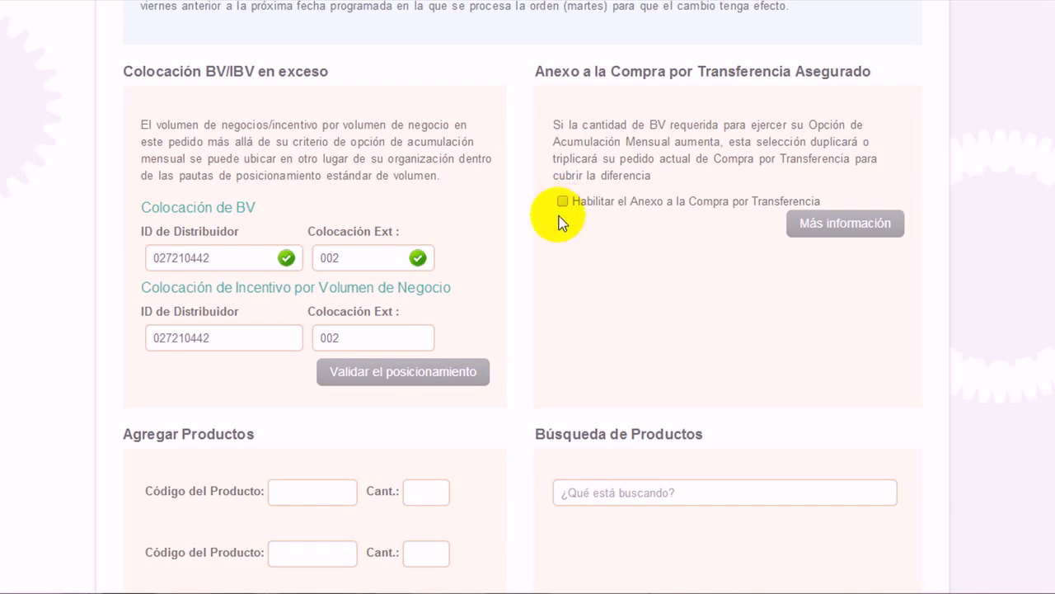
{"action": "left_click", "coordinate": [561, 204]}
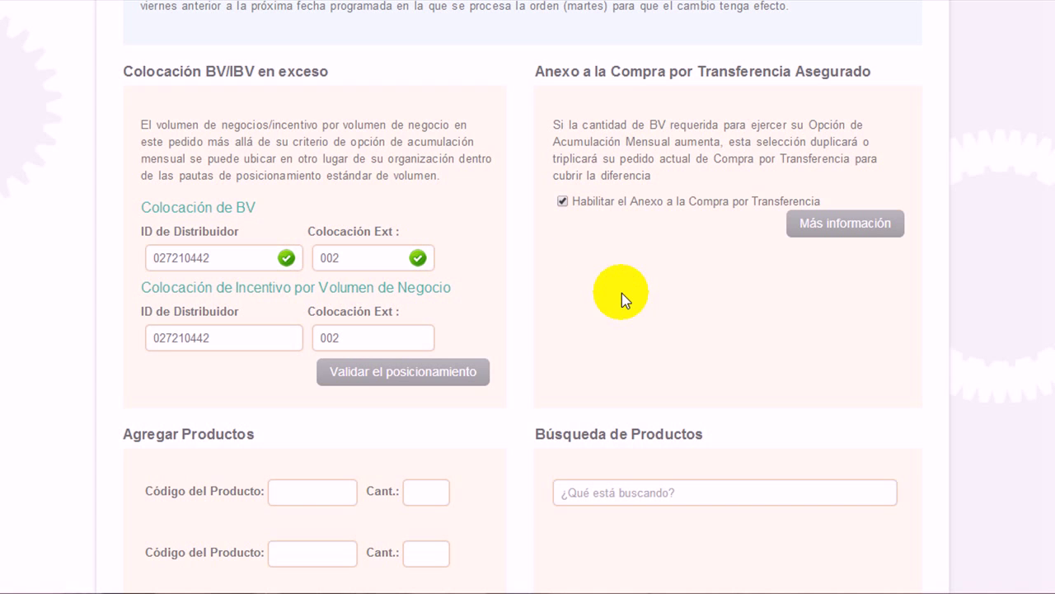
Step: Remove the Isotonix Daily Essentials Kit (UK6459) from the transfer order and update the product list
{"action": "scroll", "coordinate": [622, 293], "scroll_direction": "down", "scroll_amount": 4}
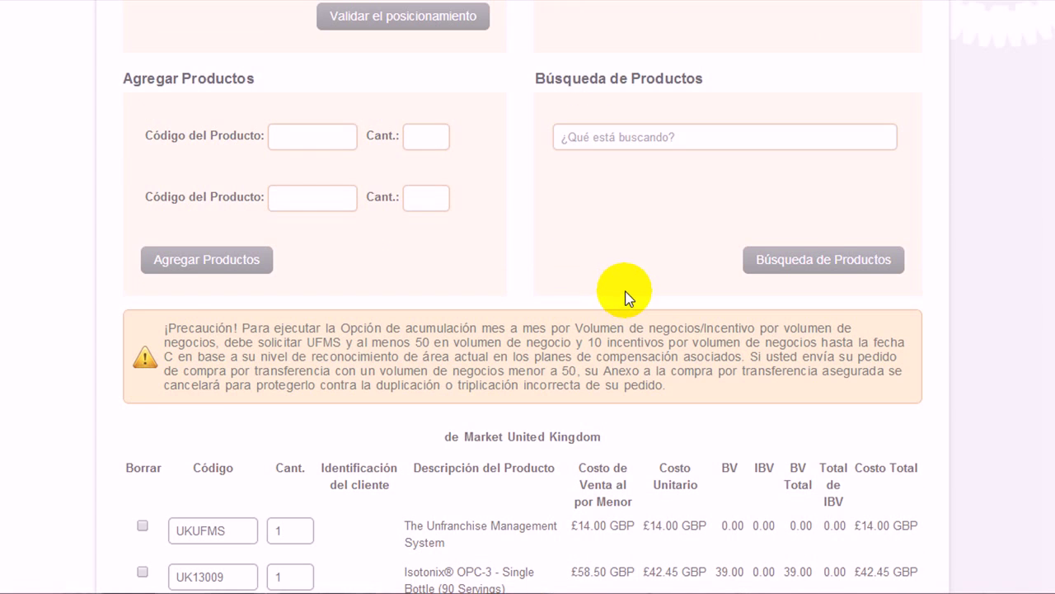
{"action": "scroll", "coordinate": [621, 292], "scroll_direction": "down", "scroll_amount": 1}
{"action": "scroll", "coordinate": [627, 291], "scroll_direction": "down", "scroll_amount": 3}
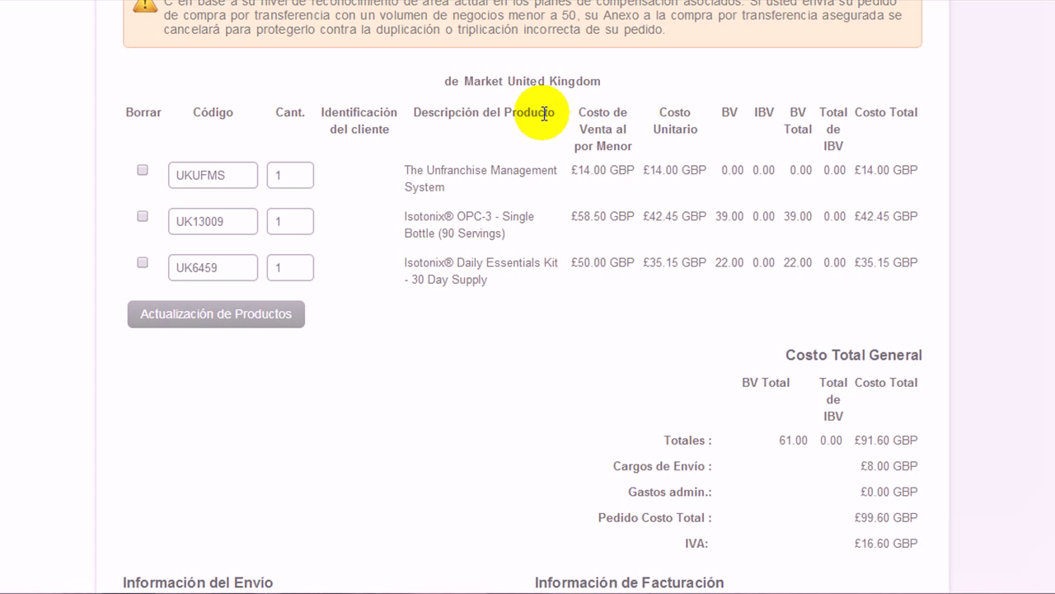
{"action": "left_click", "coordinate": [142, 263]}
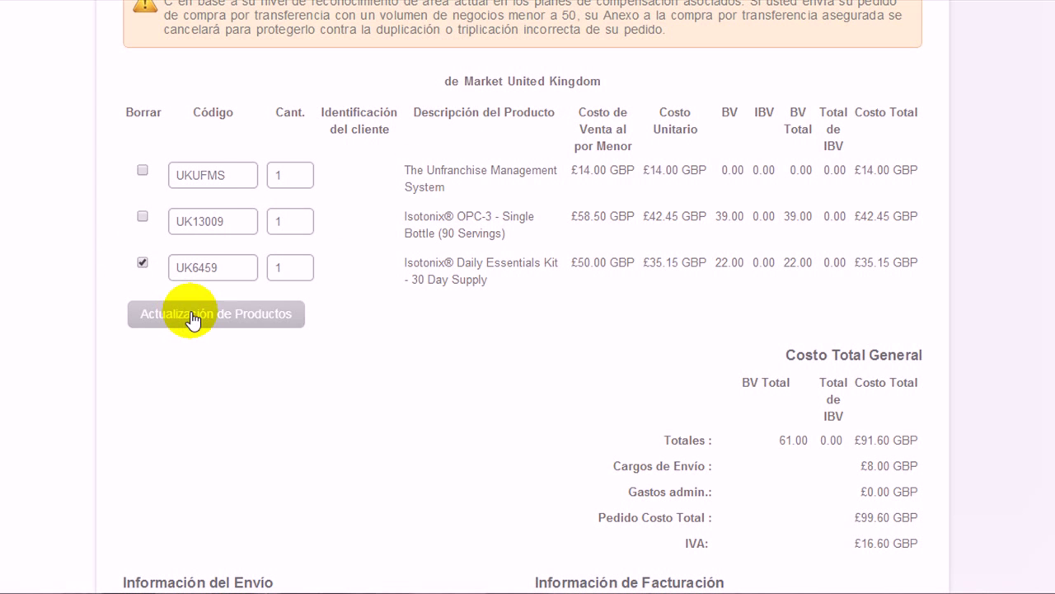
{"action": "left_click", "coordinate": [191, 318]}
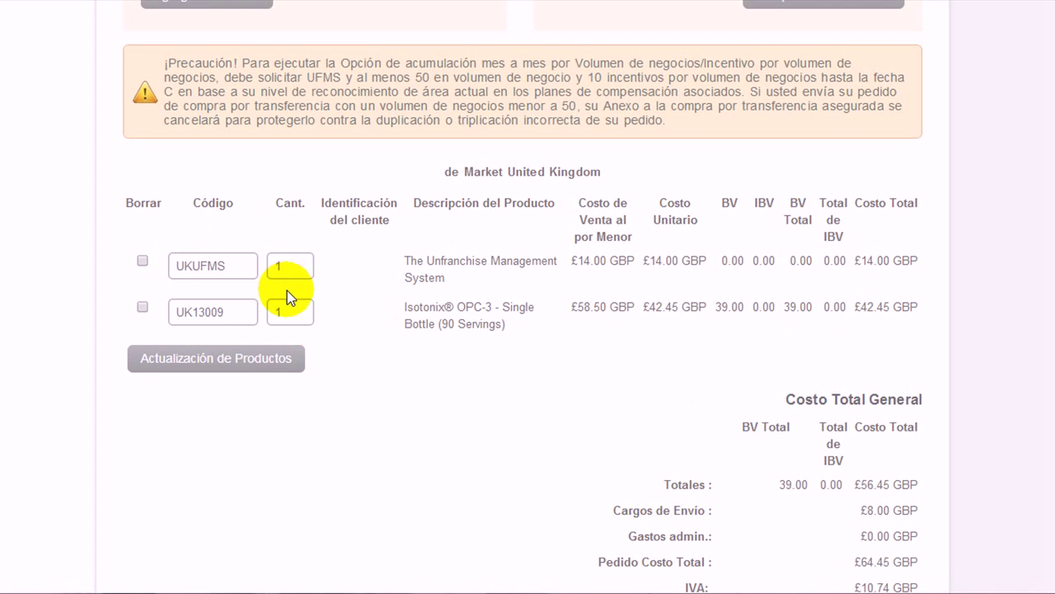
Step: Search the products for "daily essential kit" and add the Isotonix kit to the transfer order
{"action": "scroll", "coordinate": [287, 290], "scroll_direction": "up", "scroll_amount": 3}
{"action": "scroll", "coordinate": [287, 290], "scroll_direction": "up", "scroll_amount": 1}
{"action": "left_click", "coordinate": [589, 229]}
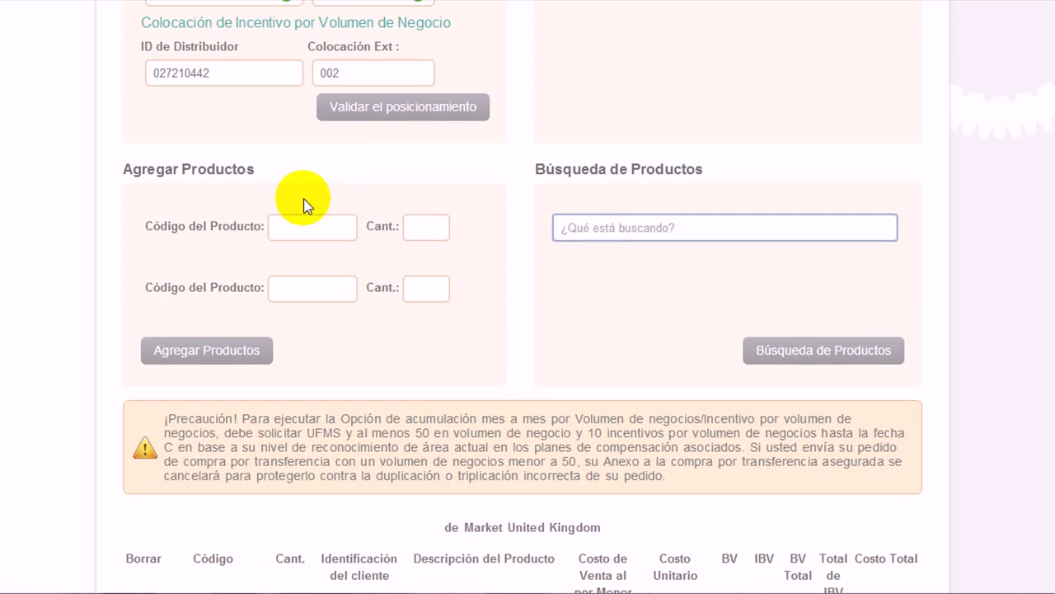
{"action": "left_click", "coordinate": [596, 228]}
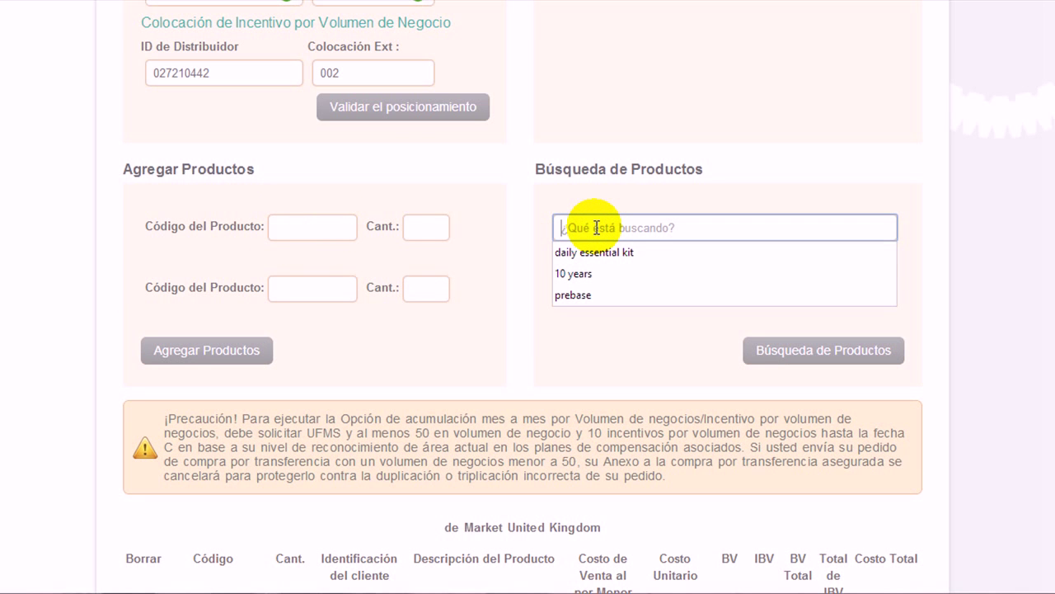
{"action": "type", "text": "daily"}
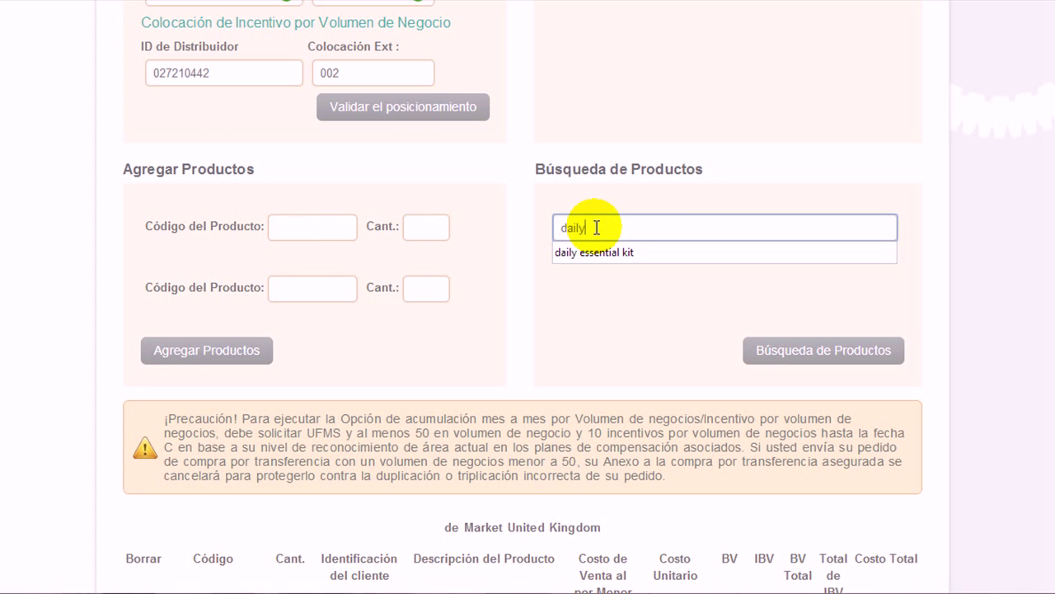
{"action": "left_click", "coordinate": [615, 255]}
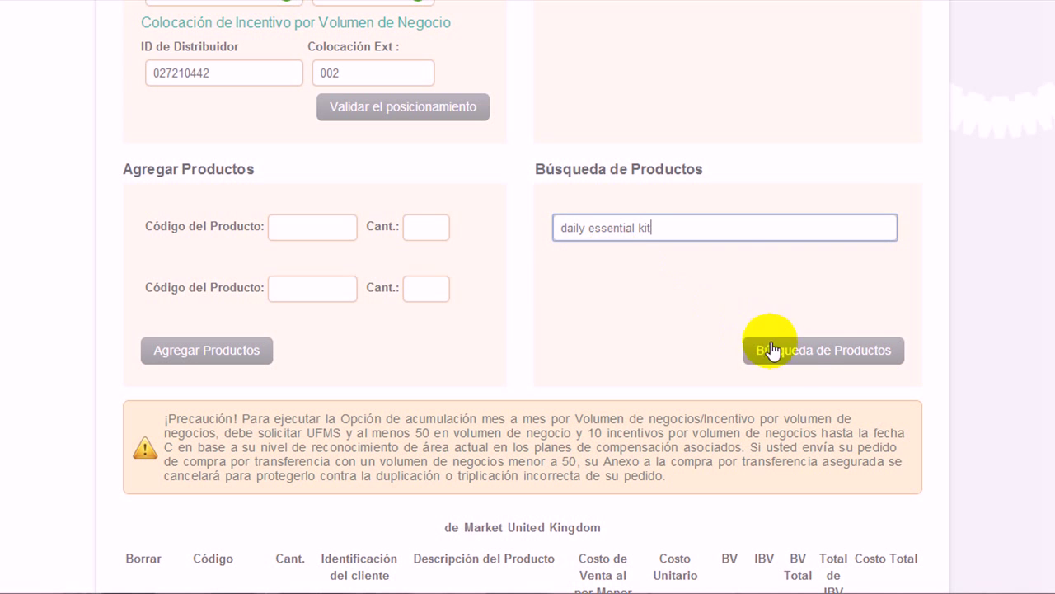
{"action": "left_click", "coordinate": [808, 355]}
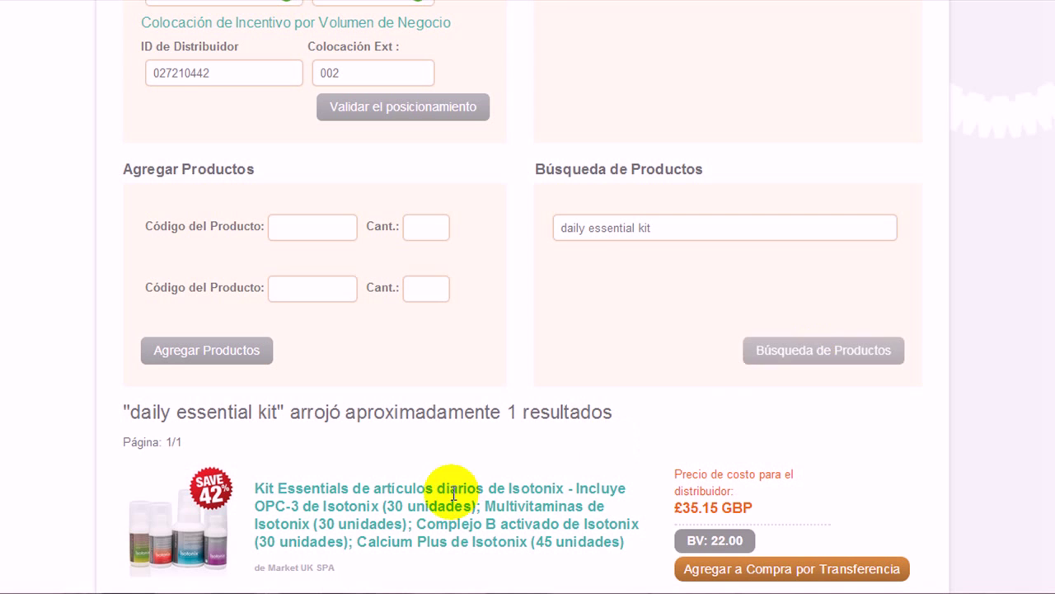
{"action": "scroll", "coordinate": [318, 437], "scroll_direction": "down", "scroll_amount": 2}
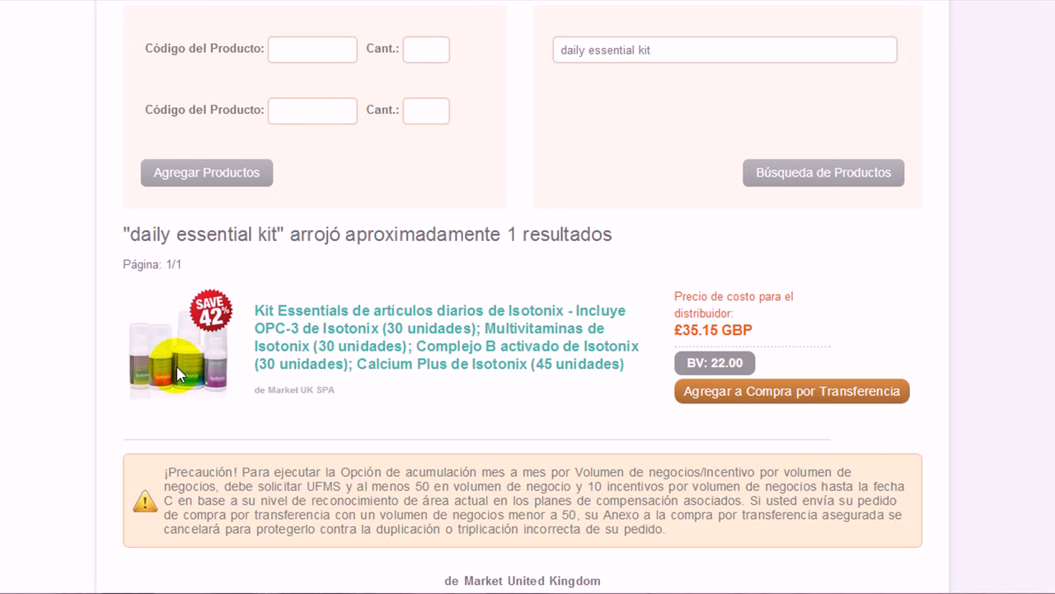
{"action": "left_click", "coordinate": [758, 391]}
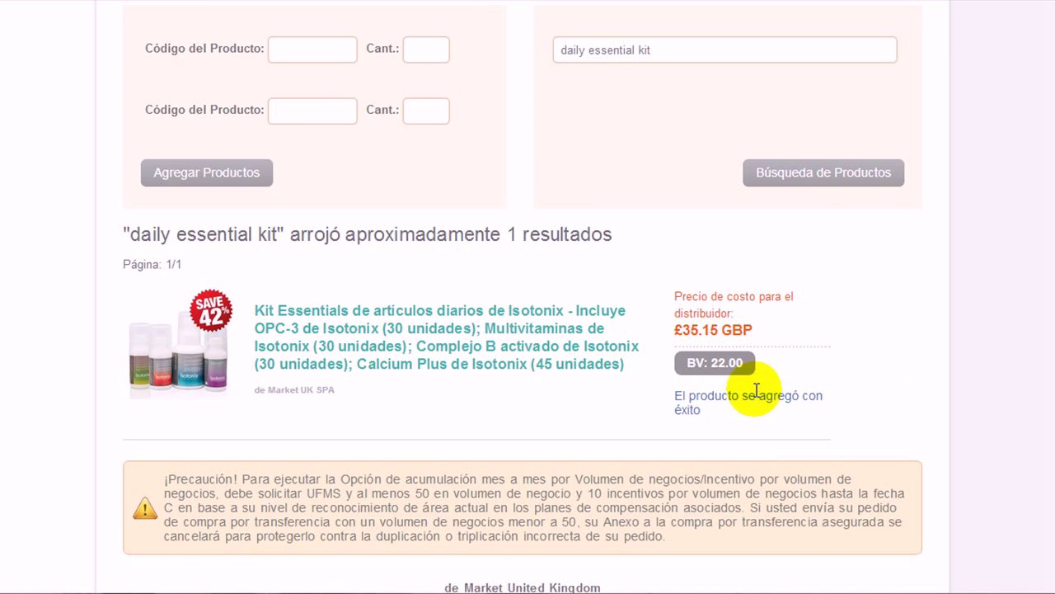
Step: Check the order's BV total and the UKUFMS product's code and unit cost
{"action": "scroll", "coordinate": [757, 391], "scroll_direction": "down", "scroll_amount": 5}
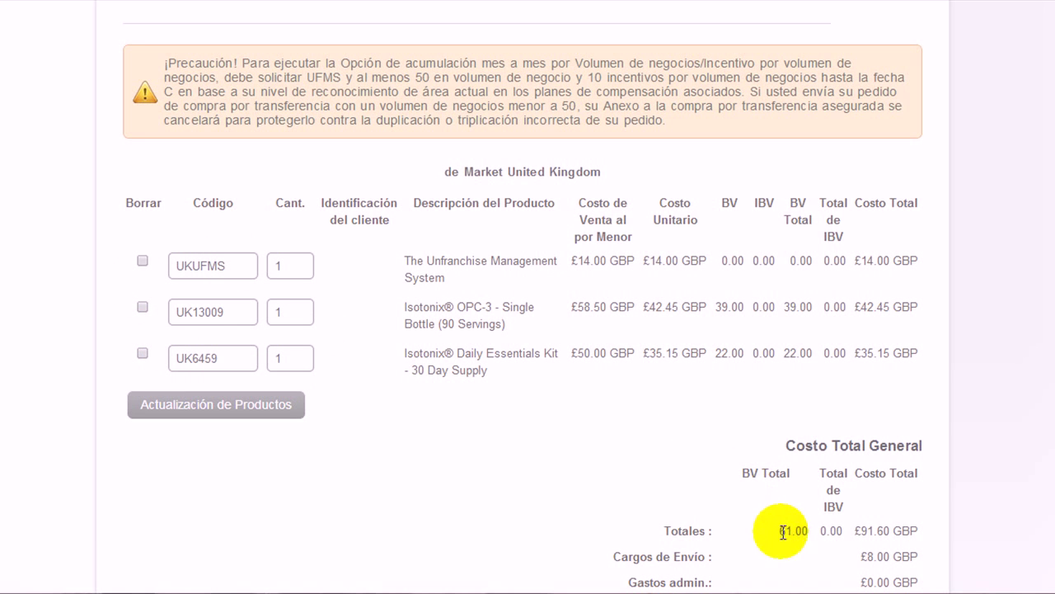
{"action": "left_click_drag", "start_coordinate": [780, 532], "coordinate": [811, 542]}
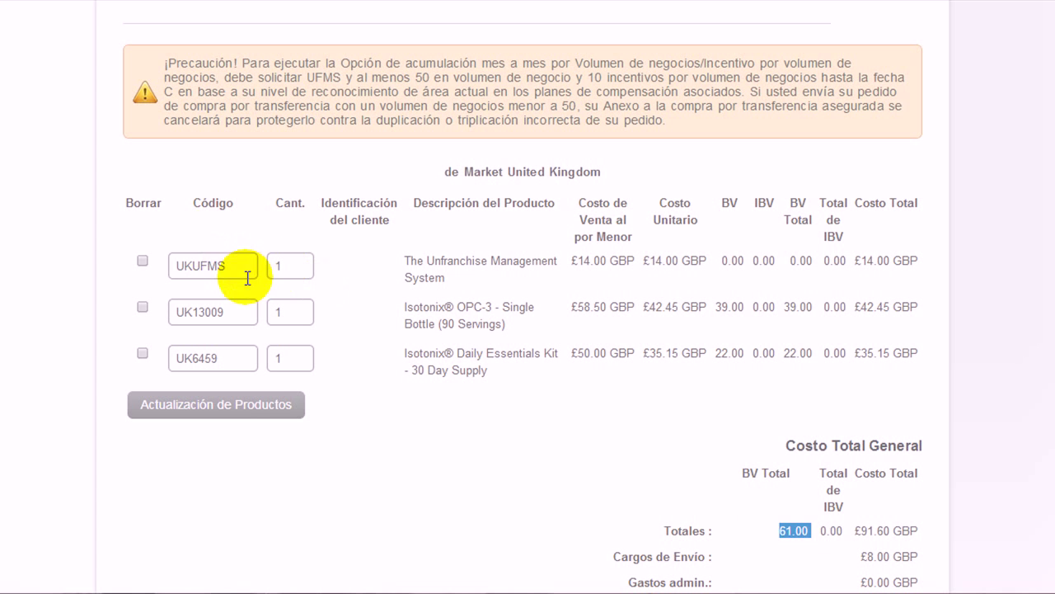
{"action": "left_click_drag", "start_coordinate": [233, 266], "coordinate": [165, 250]}
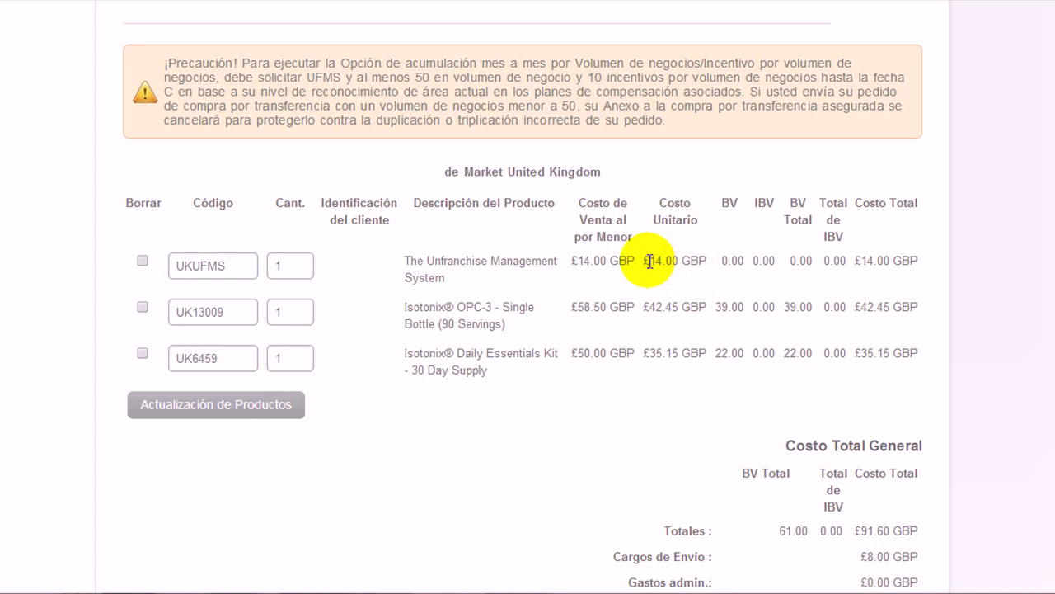
{"action": "left_click_drag", "start_coordinate": [650, 262], "coordinate": [699, 273]}
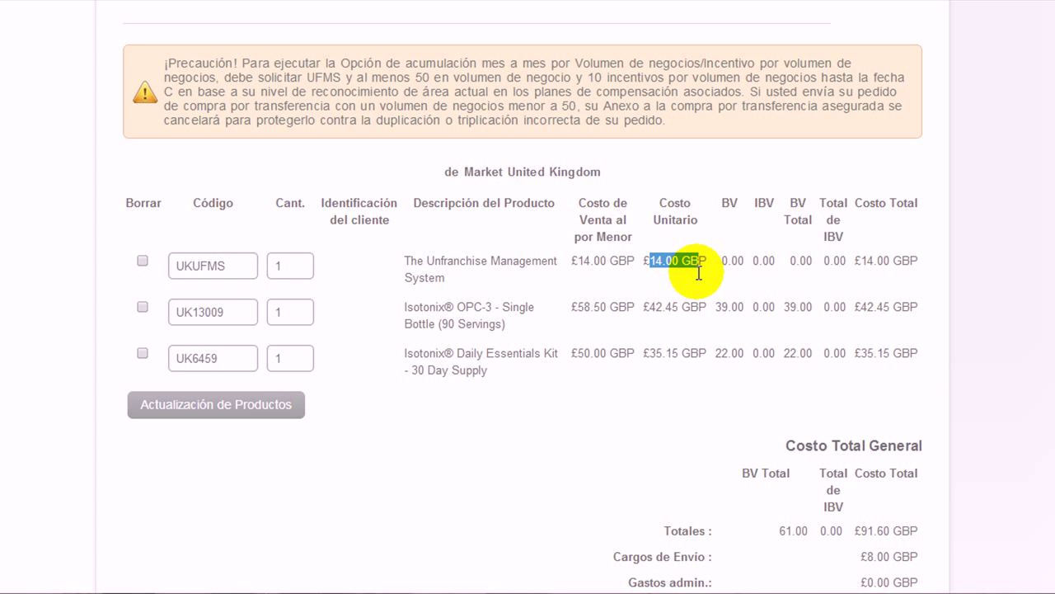
{"action": "left_click", "coordinate": [663, 276]}
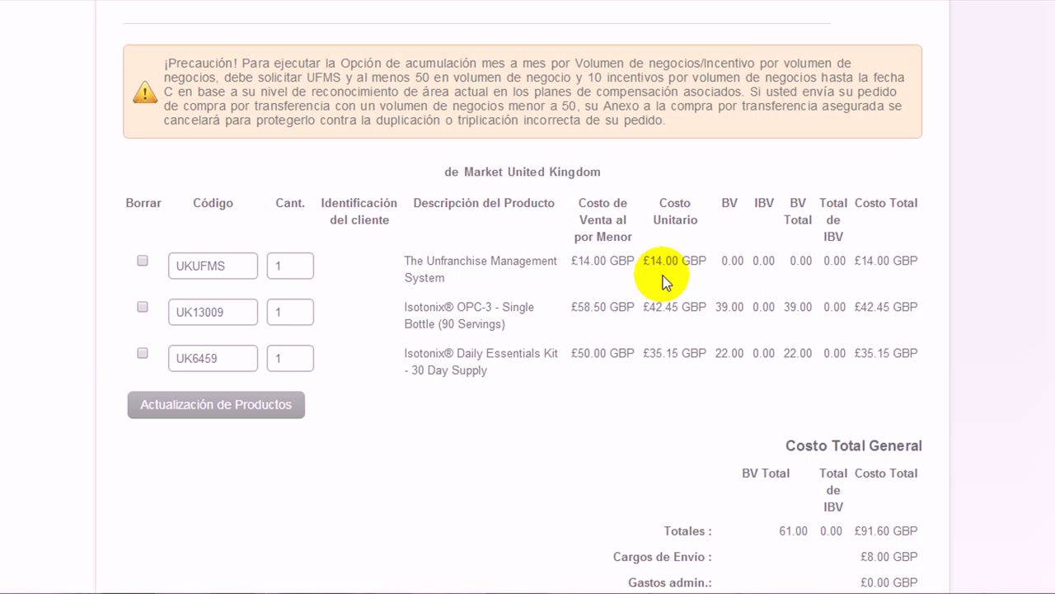
Step: Accept the Términos de Servicios at the end of the order form
{"action": "scroll", "coordinate": [657, 339], "scroll_direction": "down", "scroll_amount": 4}
{"action": "scroll", "coordinate": [631, 335], "scroll_direction": "down", "scroll_amount": 2}
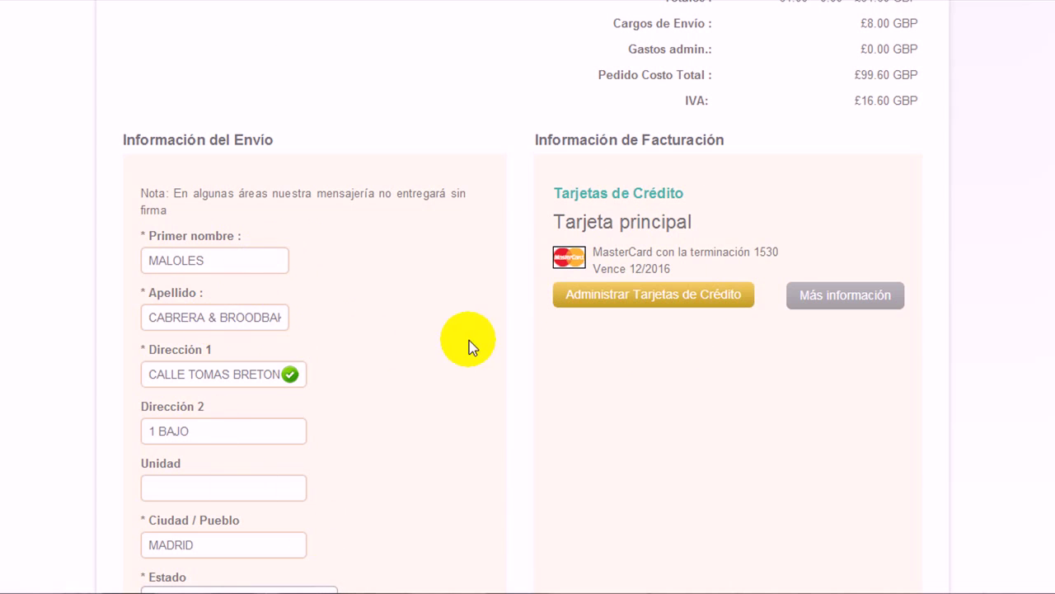
{"action": "scroll", "coordinate": [471, 346], "scroll_direction": "down", "scroll_amount": 6}
{"action": "scroll", "coordinate": [420, 337], "scroll_direction": "down", "scroll_amount": 4}
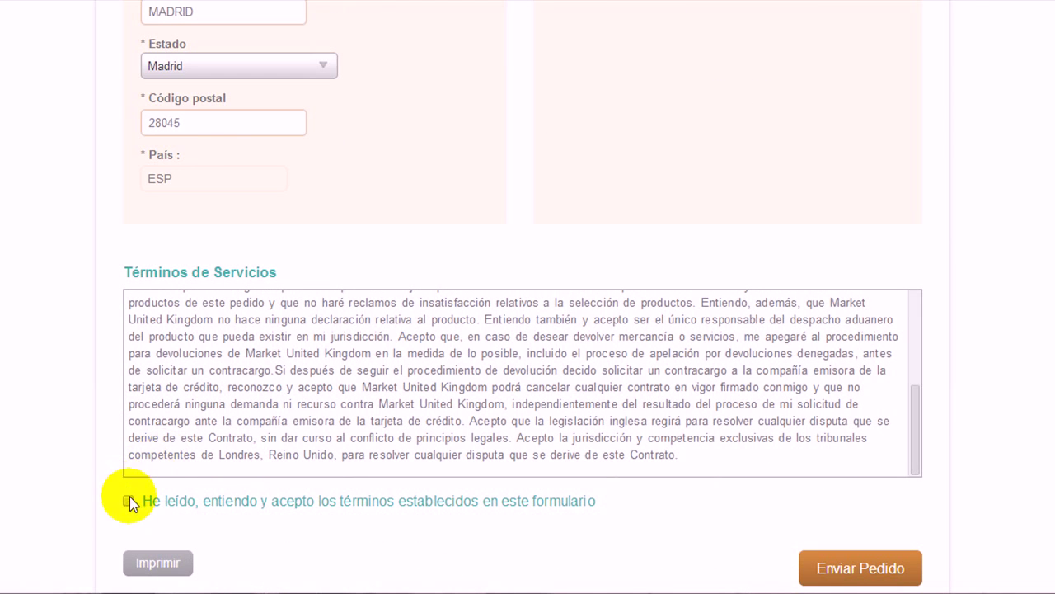
{"action": "left_click", "coordinate": [129, 501]}
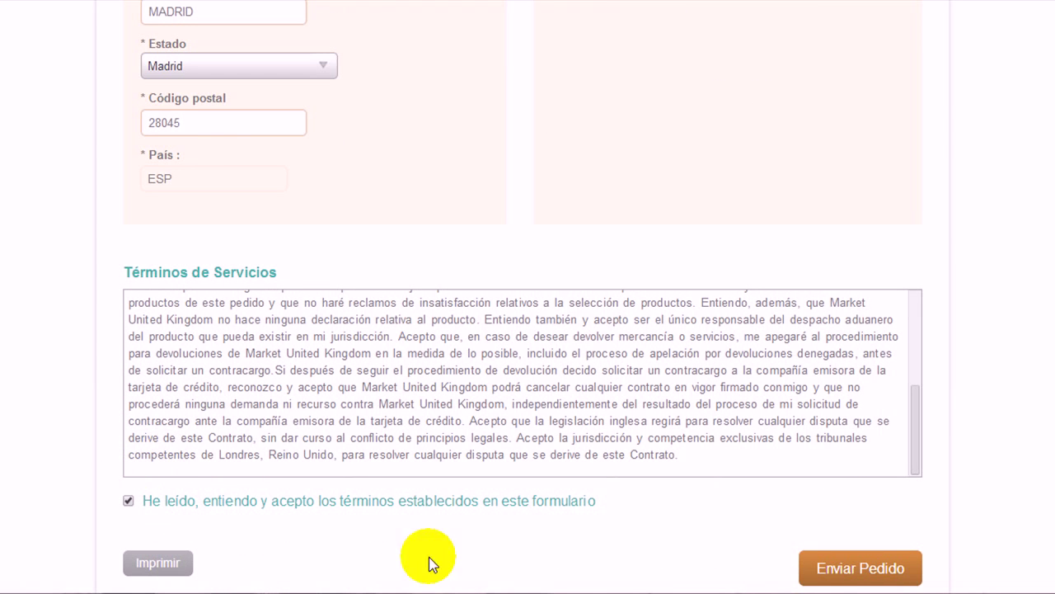
Step: Submit the completed transfer order and reopen the Compra por transferencia order form
{"action": "left_click", "coordinate": [850, 577]}
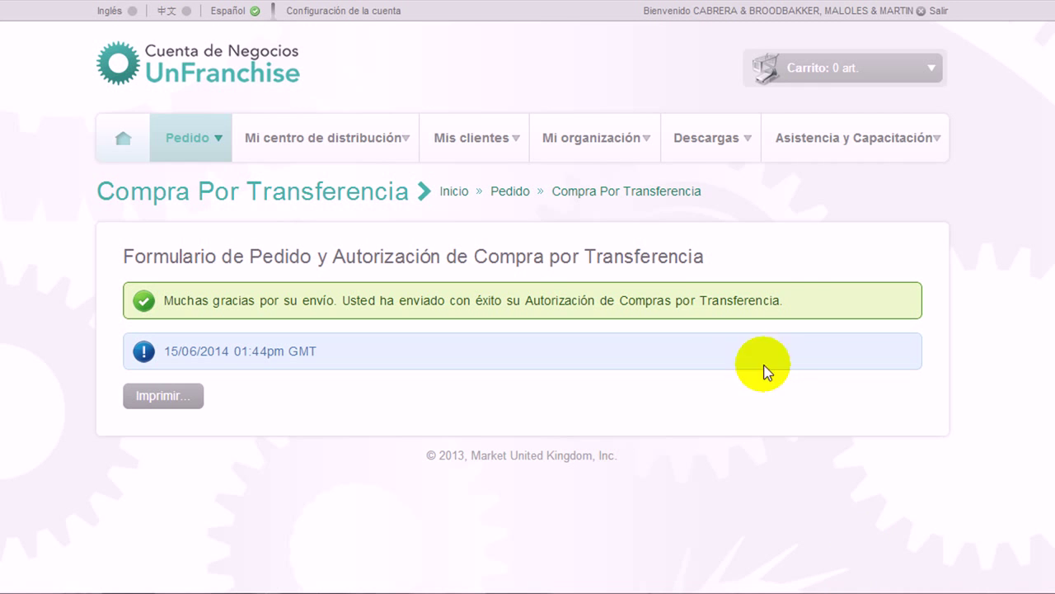
{"action": "left_click", "coordinate": [178, 140]}
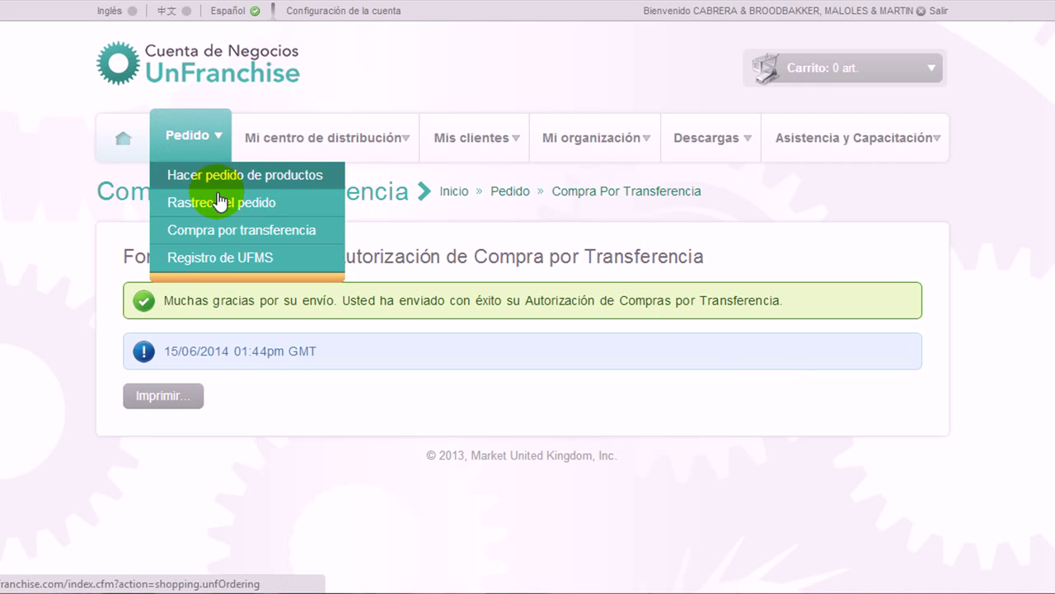
{"action": "left_click", "coordinate": [243, 237]}
Step: Check the saved transfer order's product list and its BV total under Costo Total General
{"action": "scroll", "coordinate": [256, 248], "scroll_direction": "down", "scroll_amount": 10}
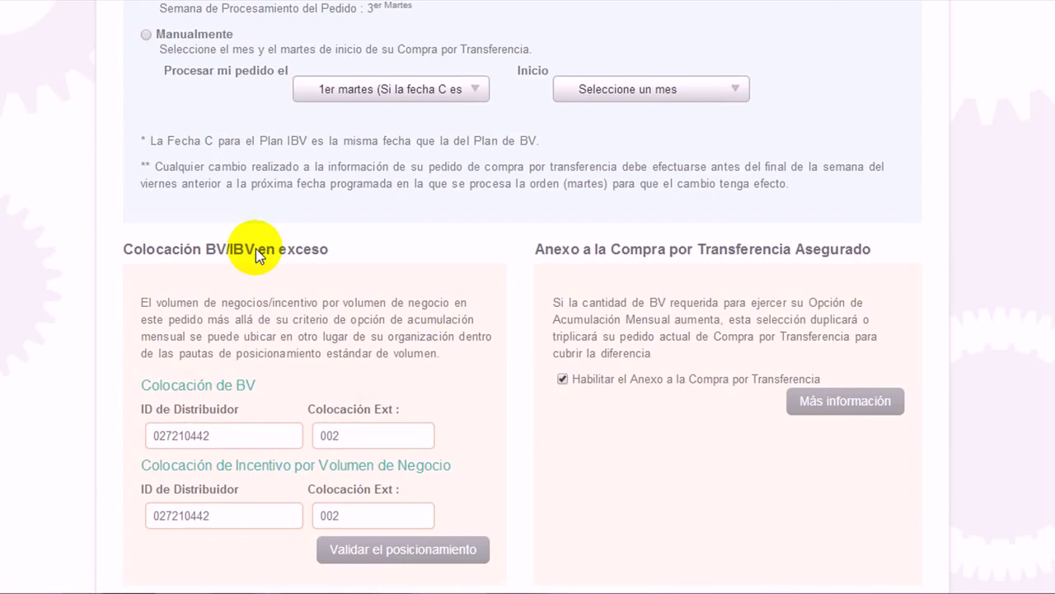
{"action": "scroll", "coordinate": [255, 248], "scroll_direction": "down", "scroll_amount": 5}
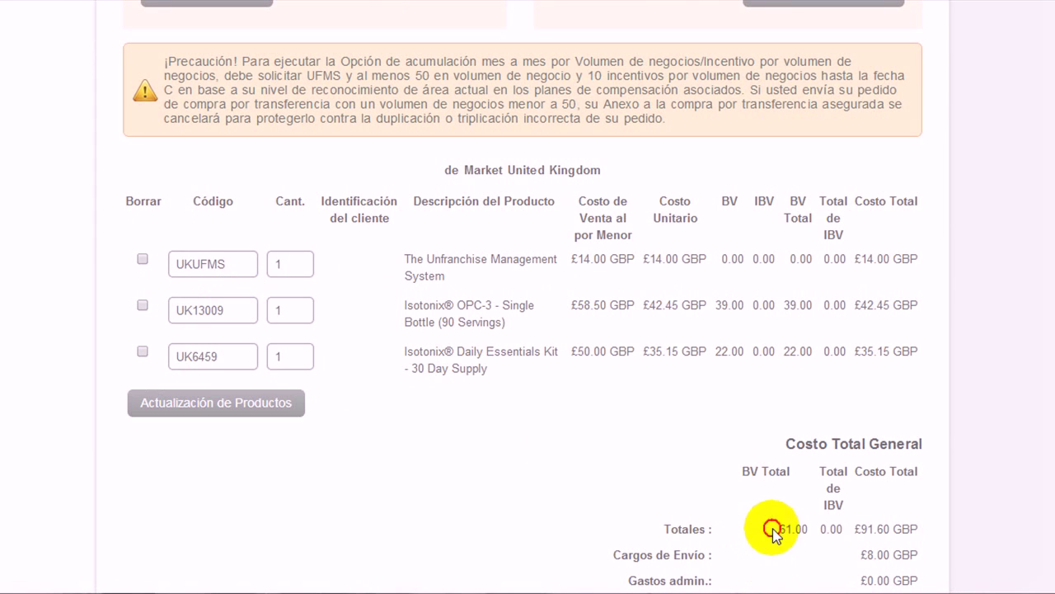
{"action": "left_click_drag", "start_coordinate": [775, 528], "coordinate": [836, 523]}
{"action": "left_click", "coordinate": [627, 446]}
Step: Check the Fecha C and the current Fecha de Pedido in the Fechas de Compra por Transferencia Mensuales section
{"action": "scroll", "coordinate": [623, 446], "scroll_direction": "up", "scroll_amount": 5}
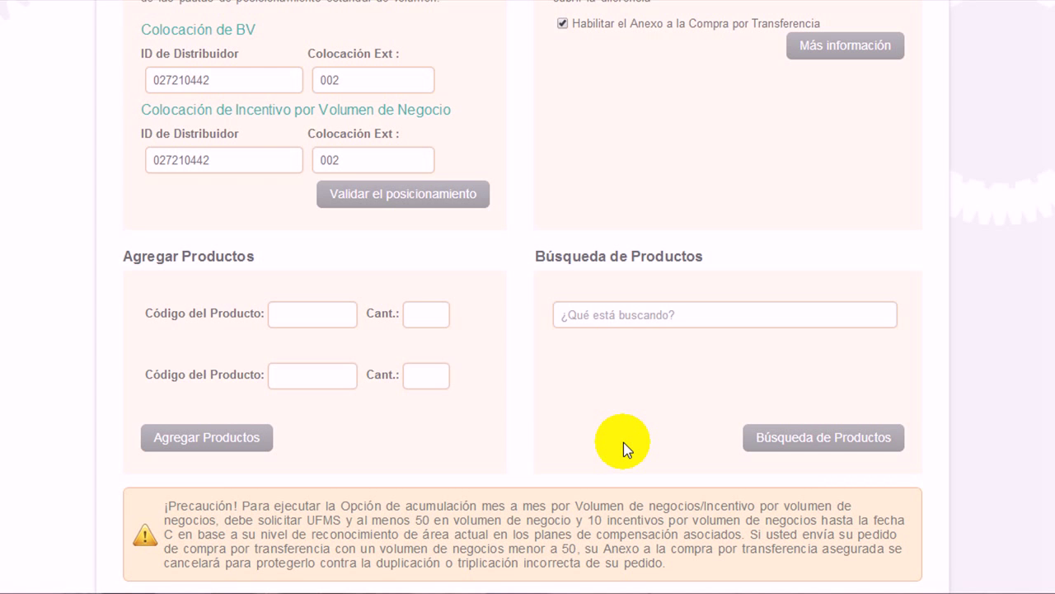
{"action": "scroll", "coordinate": [624, 442], "scroll_direction": "up", "scroll_amount": 3}
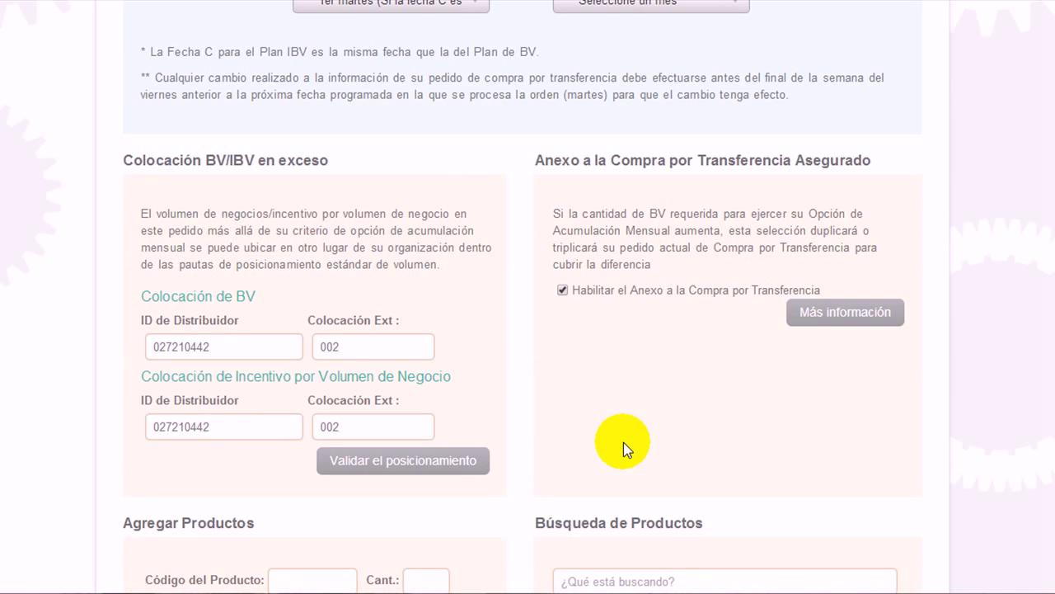
{"action": "scroll", "coordinate": [624, 442], "scroll_direction": "up", "scroll_amount": 3}
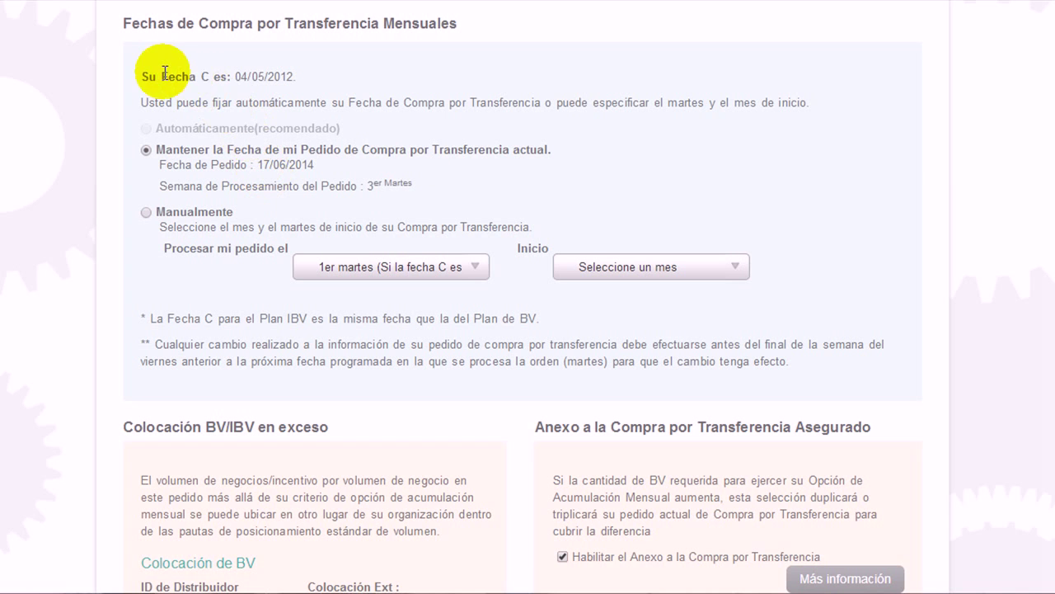
{"action": "left_click_drag", "start_coordinate": [162, 75], "coordinate": [236, 76]}
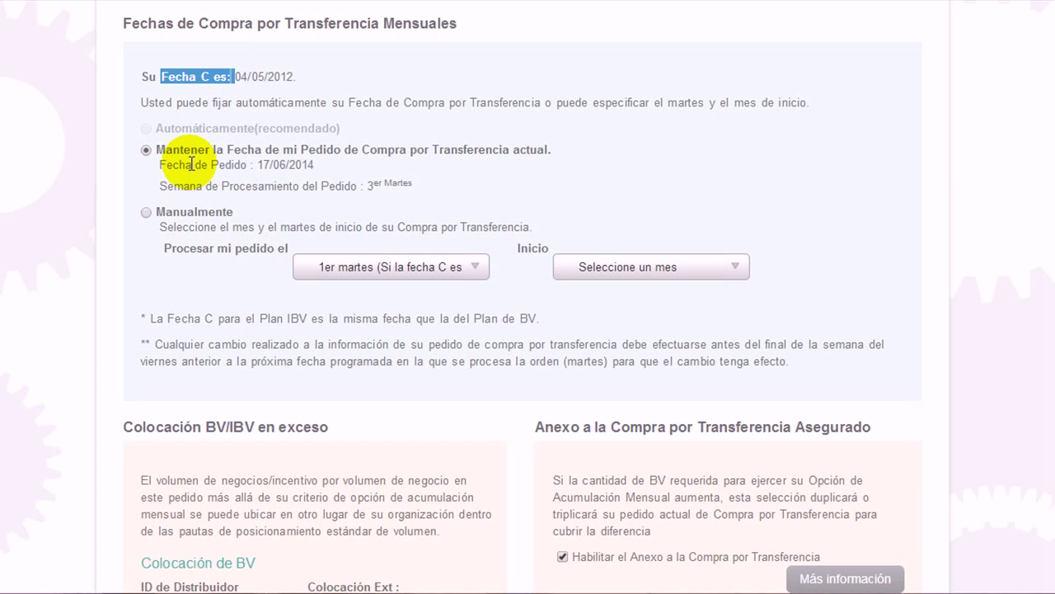
{"action": "left_click_drag", "start_coordinate": [257, 164], "coordinate": [323, 166]}
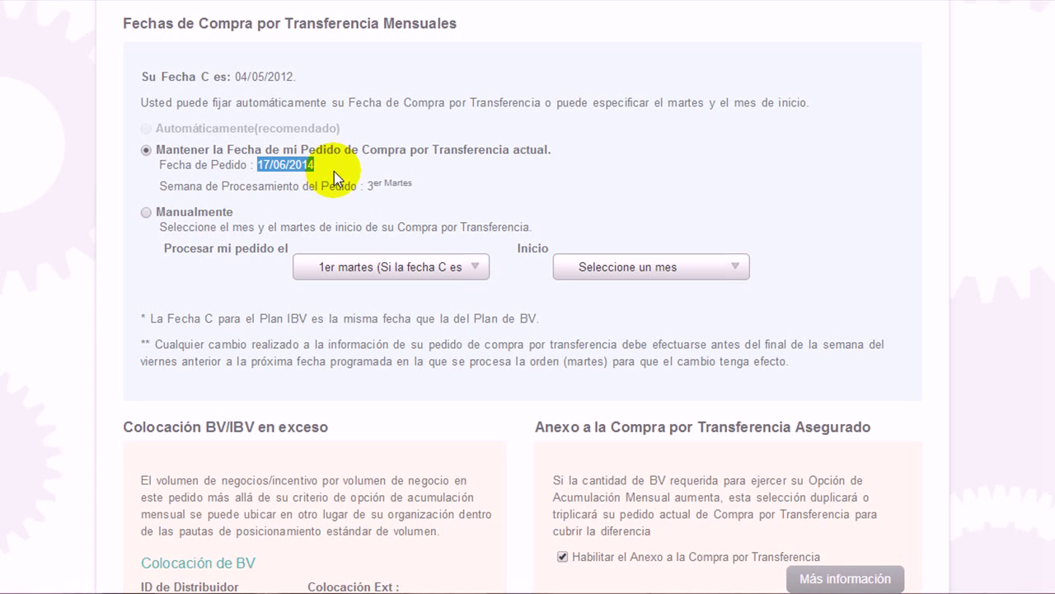